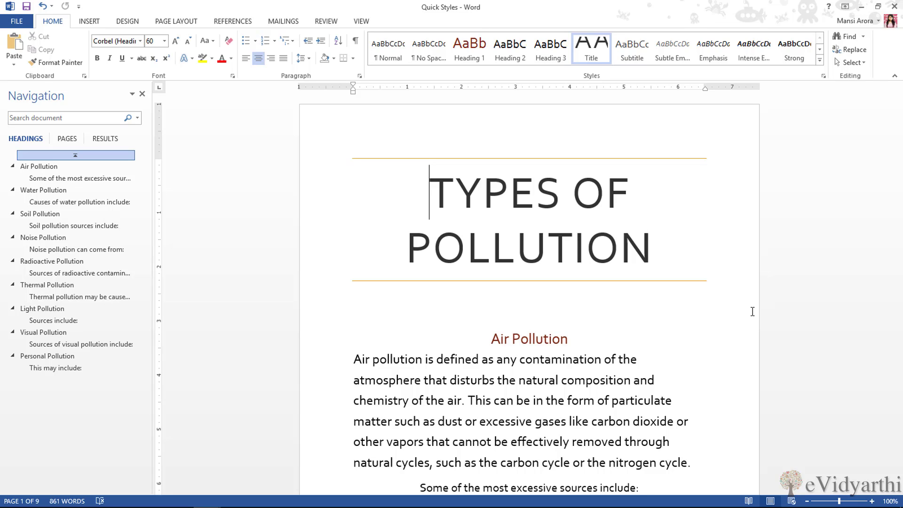
# Step: Select the whole TYPES OF POLLUTION title to confirm it carries the 60 pt Title style
pyautogui.scroll(-2, 626, 312)
pyautogui.scroll(-1, 625, 313)
pyautogui.scroll(3, 625, 313)
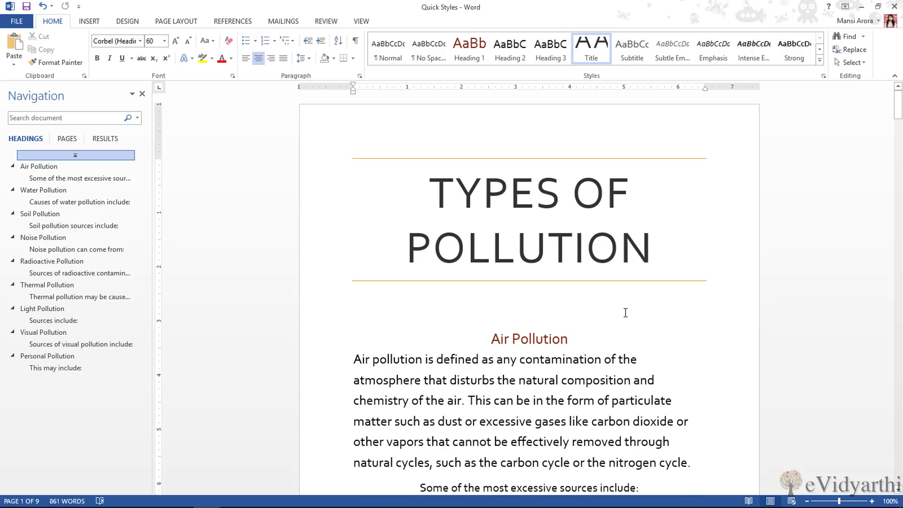
pyautogui.moveTo(653, 250); pyautogui.dragTo(443, 203)
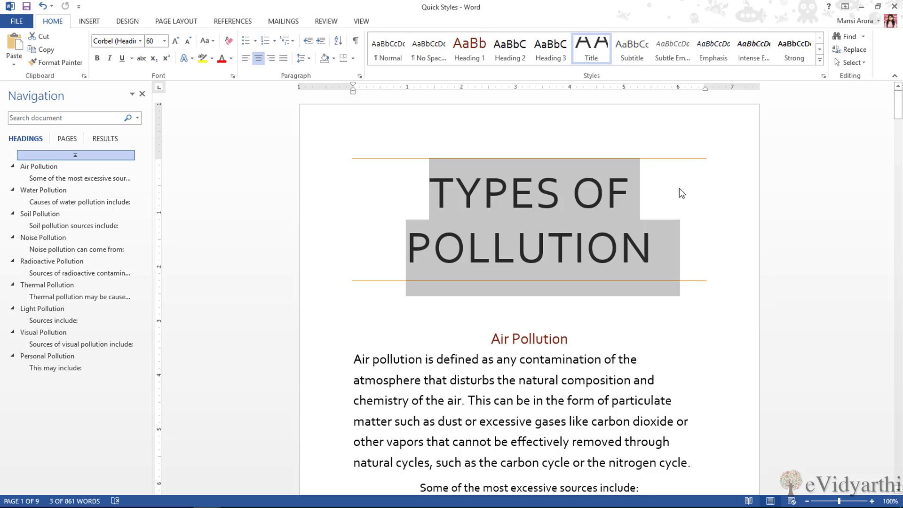
# Step: Confirm Air Pollution is Heading 1 and the sources line Heading 2, then select the body paragraph
pyautogui.click(547, 339)
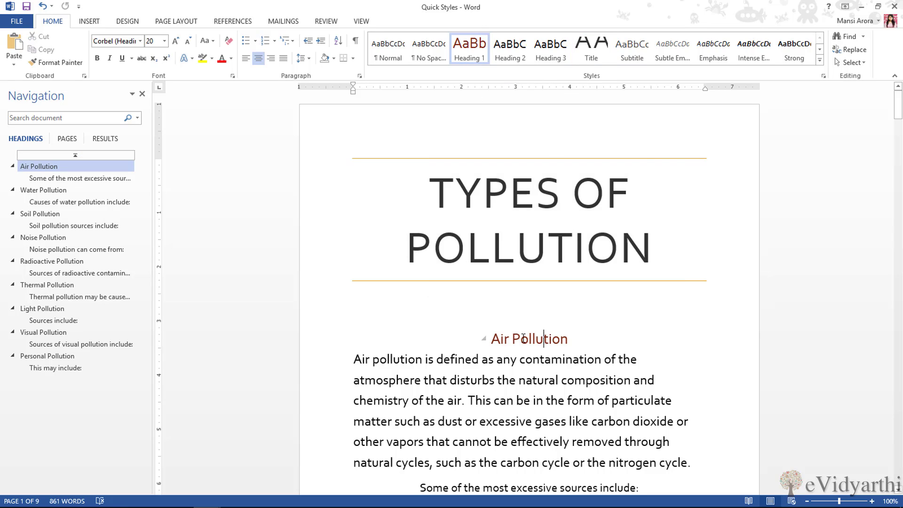
pyautogui.scroll(-1, 552, 444)
pyautogui.click(578, 433)
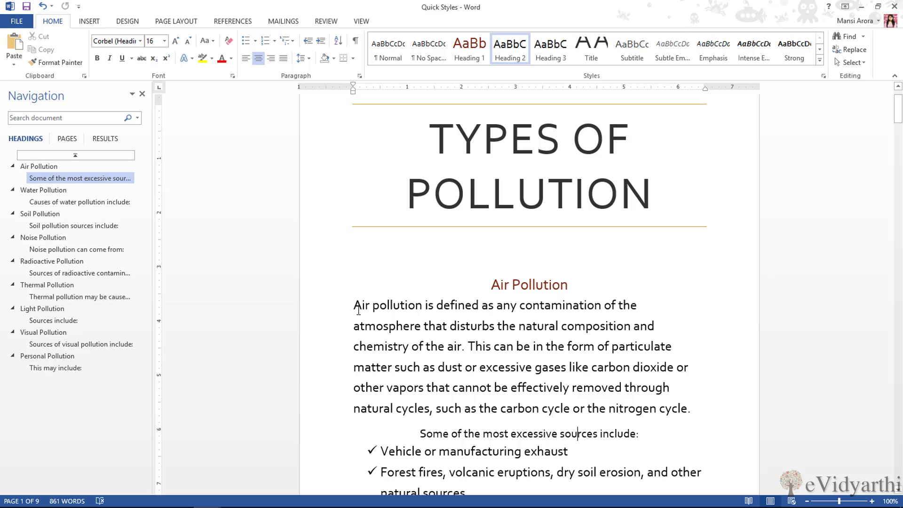
pyautogui.moveTo(354, 306); pyautogui.dragTo(694, 409)
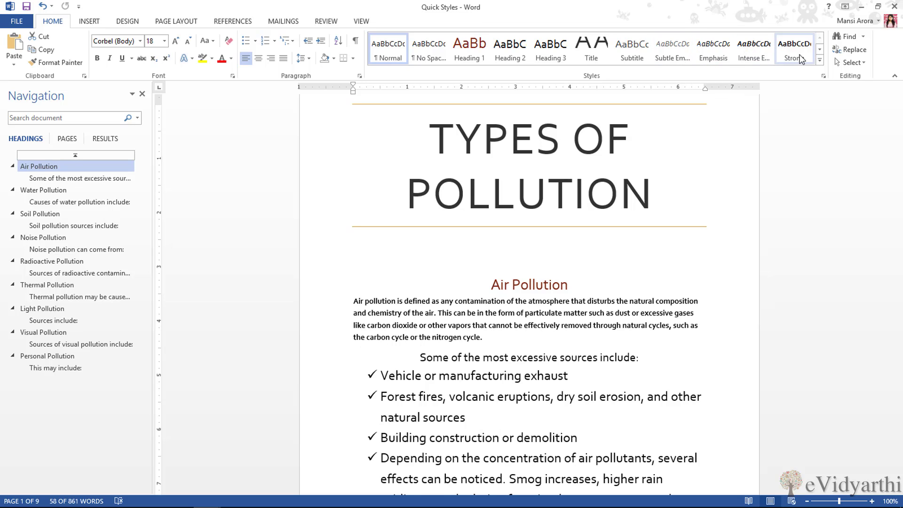
# Step: Expand and collapse the Quick Styles gallery, then close the finished Quick Styles document
pyautogui.click(818, 62)
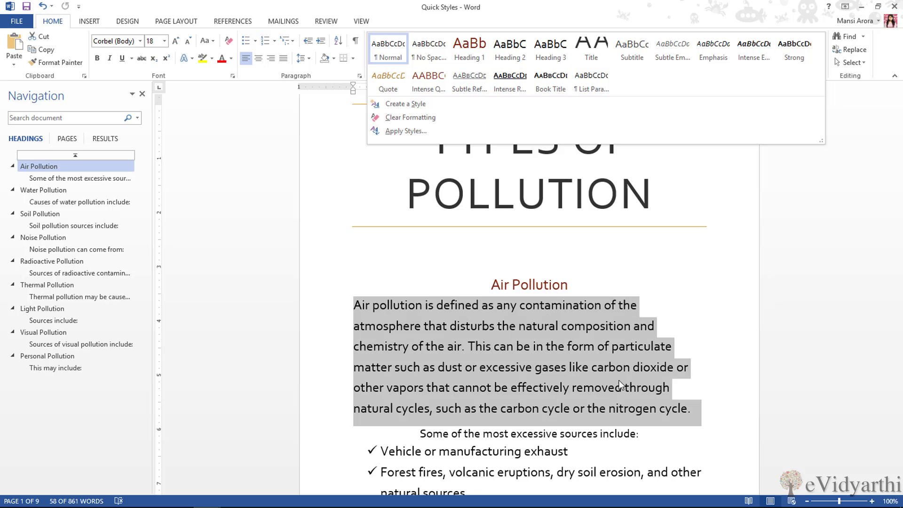
pyautogui.click(651, 432)
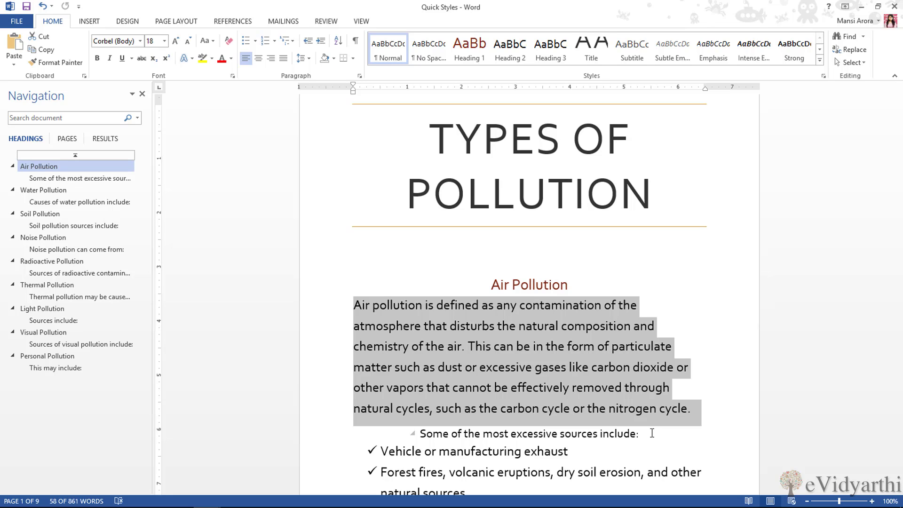
pyautogui.click(864, 6)
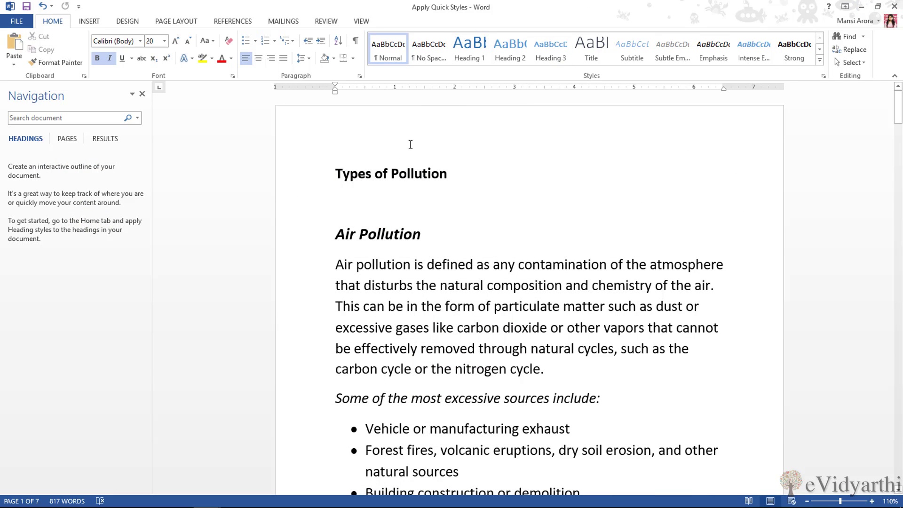
# Step: Compare the title, Air Pollution heading and body formatting, confirming the heading is bold italic 20 pt
pyautogui.click(406, 182)
pyautogui.click(403, 239)
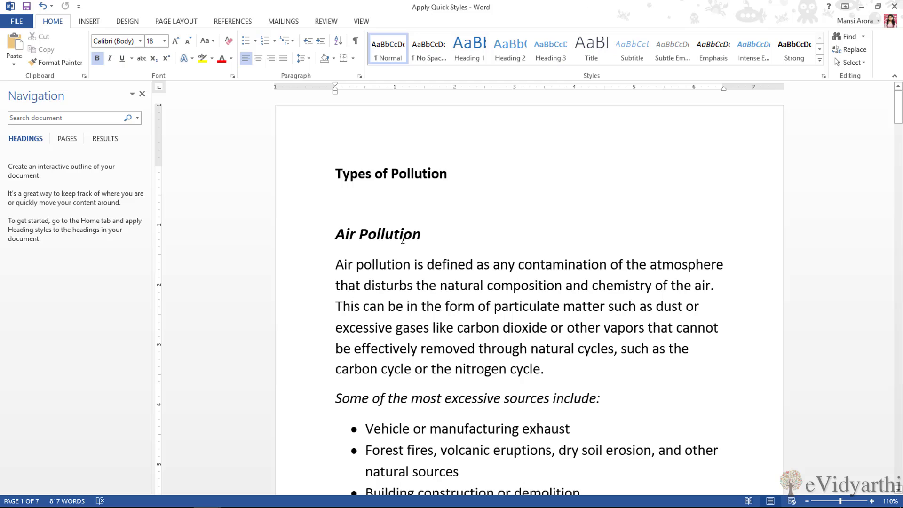
pyautogui.click(484, 305)
pyautogui.click(399, 234)
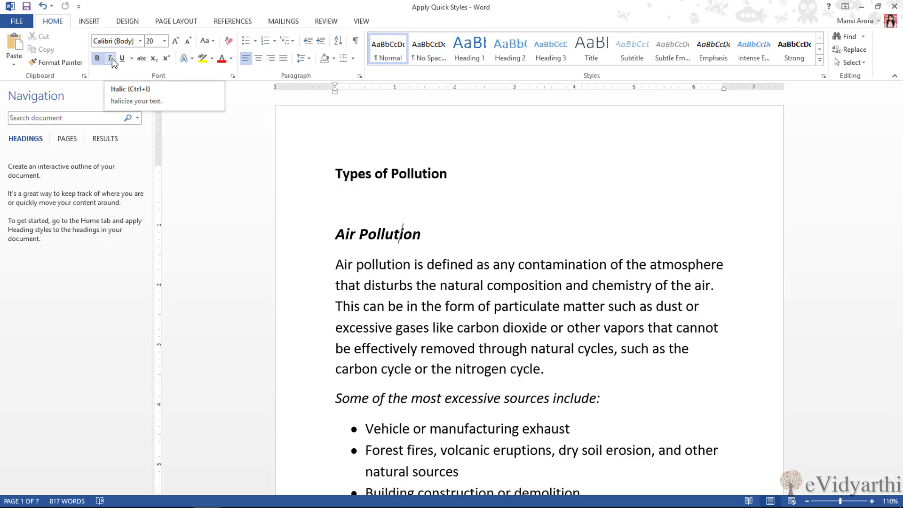
pyautogui.click(440, 175)
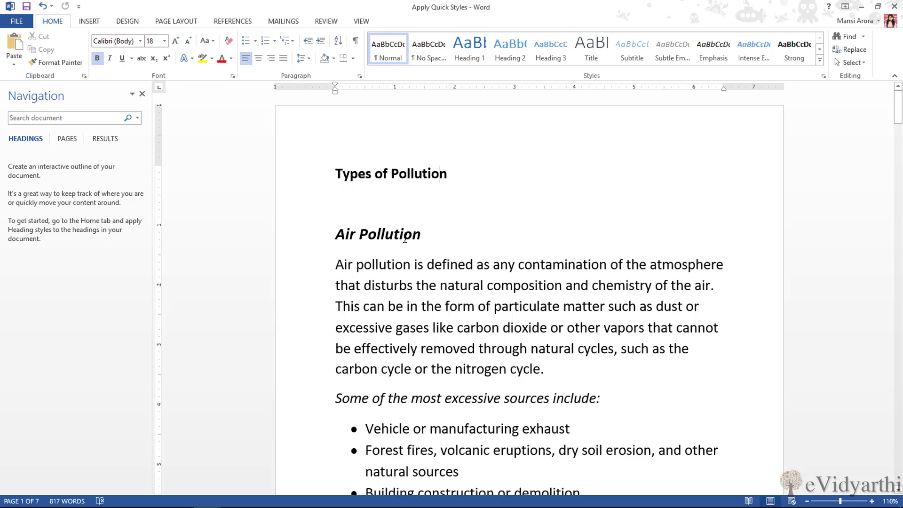
# Step: Select the whole Air Pollution heading
pyautogui.moveTo(337, 234); pyautogui.dragTo(420, 232)
pyautogui.scroll(-9, 415, 263)
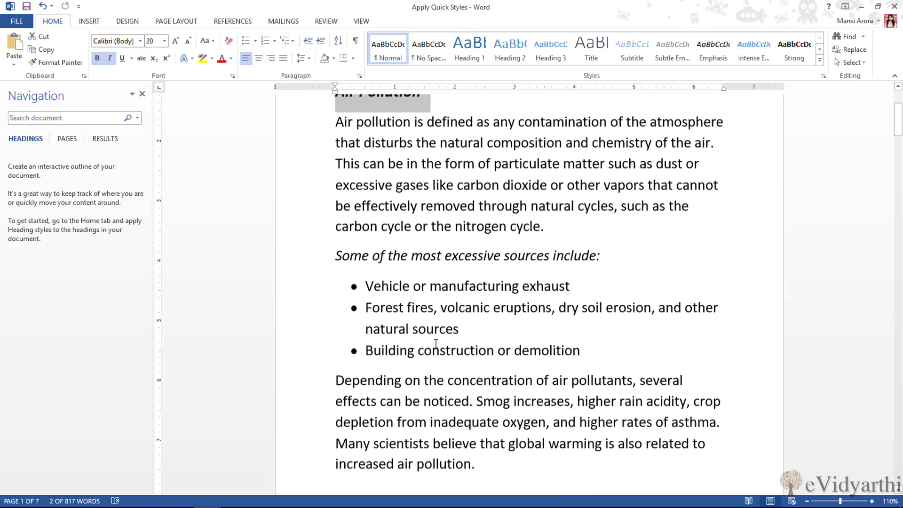
pyautogui.scroll(-3, 381, 384)
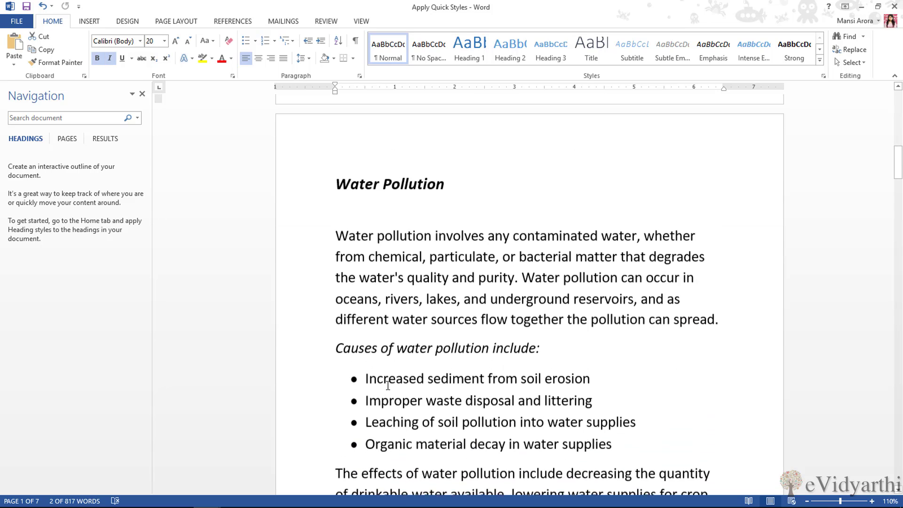
pyautogui.scroll(3, 388, 385)
pyautogui.scroll(10, 387, 385)
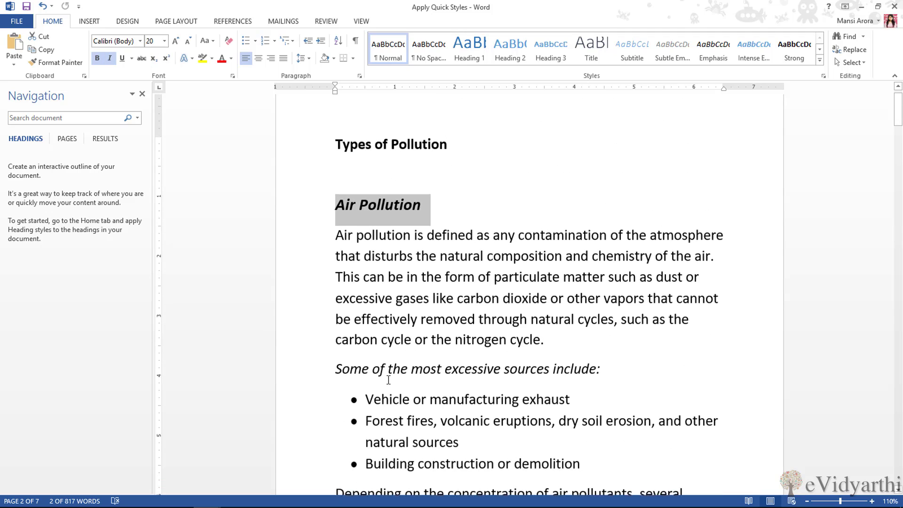
pyautogui.click(864, 68)
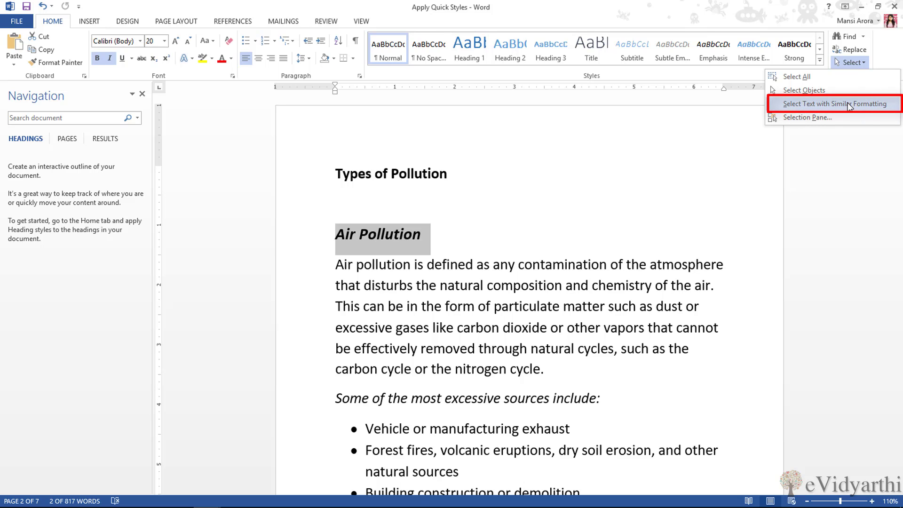
pyautogui.click(833, 106)
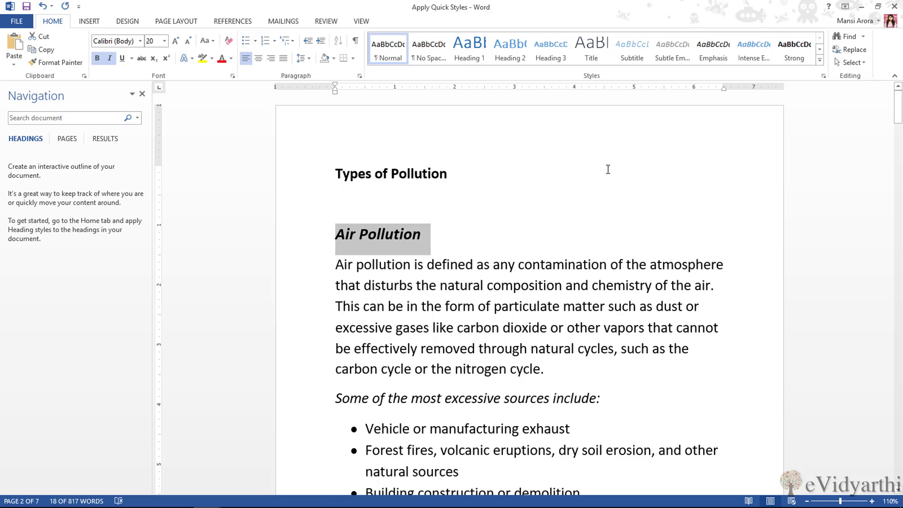
pyautogui.scroll(-5, 547, 382)
pyautogui.scroll(-3, 538, 393)
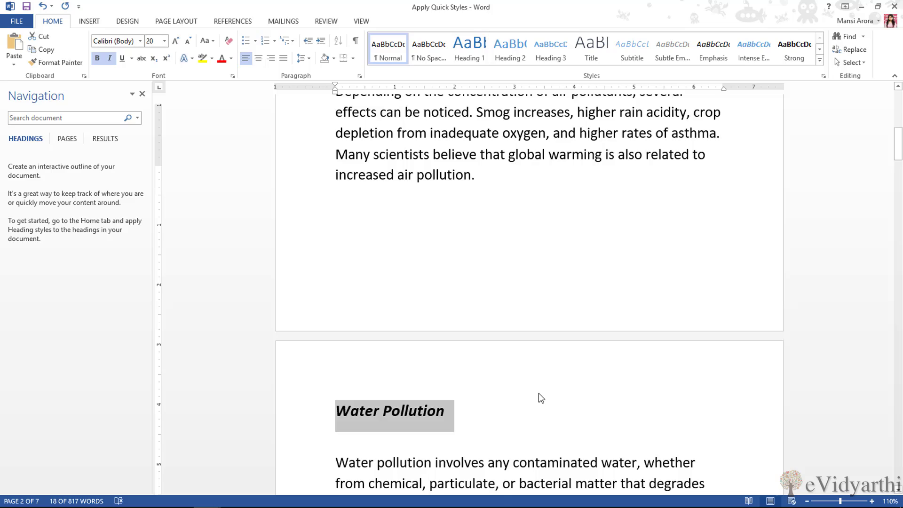
pyautogui.scroll(-1, 538, 393)
pyautogui.moveTo(899, 155); pyautogui.dragTo(900, 111)
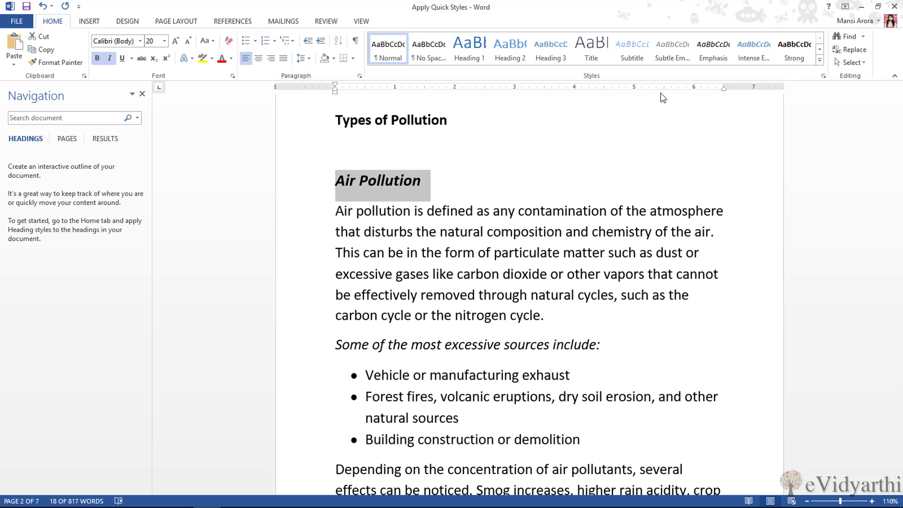
pyautogui.click(472, 60)
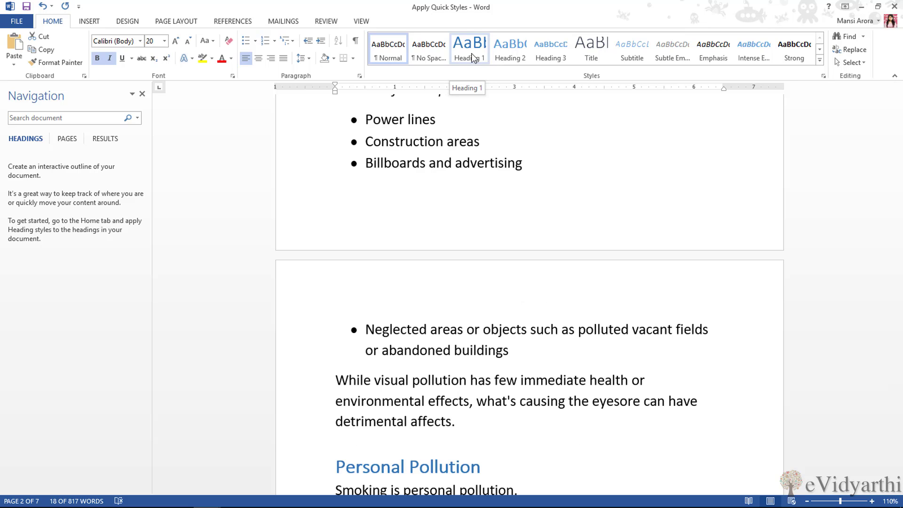
# Step: Apply Heading 1 to the nine selected headings, Air Pollution through Personal Pollution
pyautogui.click(471, 53)
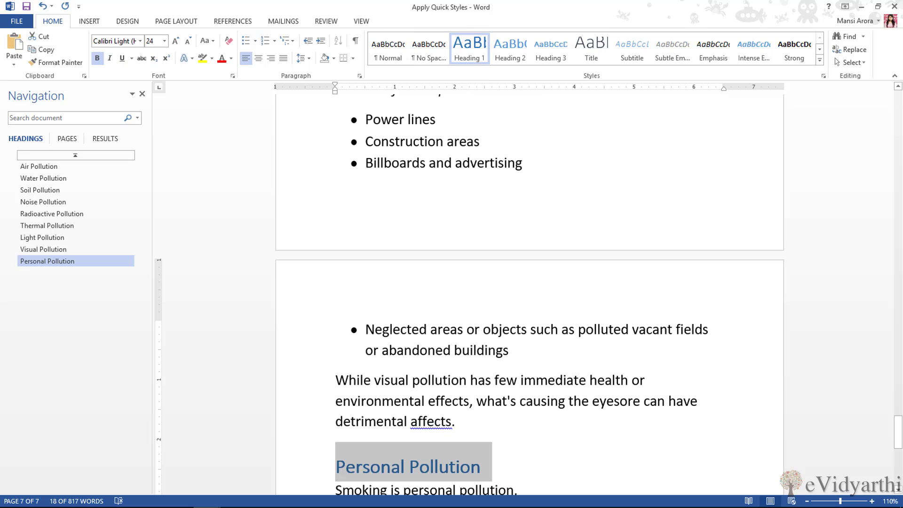
pyautogui.moveTo(895, 417); pyautogui.dragTo(900, 141)
pyautogui.scroll(7, 625, 301)
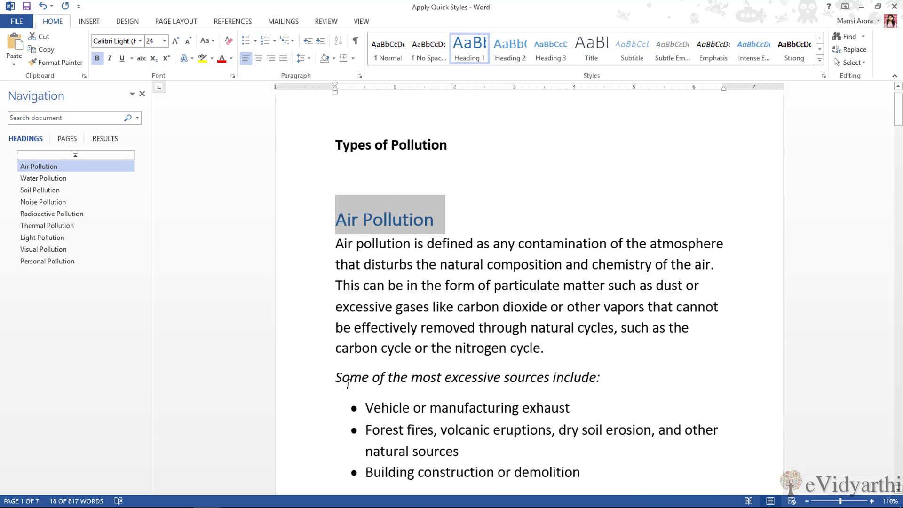
# Step: Make all italic lead-in lines like 'Some of the most excessive sources include:' Heading 2, then select the title
pyautogui.moveTo(335, 378); pyautogui.dragTo(606, 378)
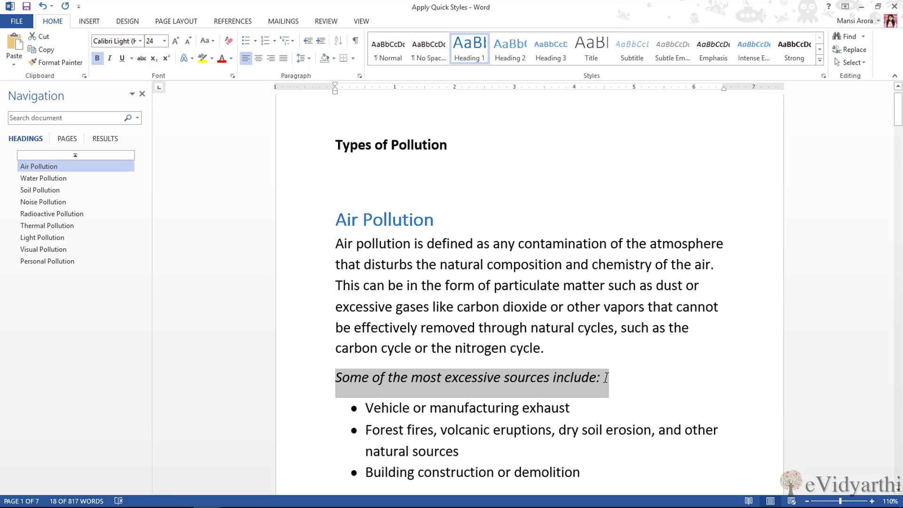
pyautogui.click(862, 65)
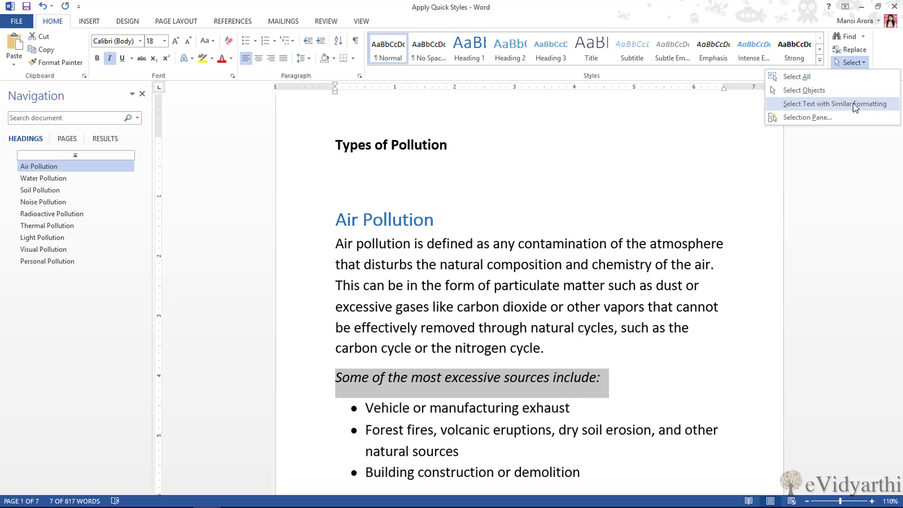
pyautogui.click(834, 104)
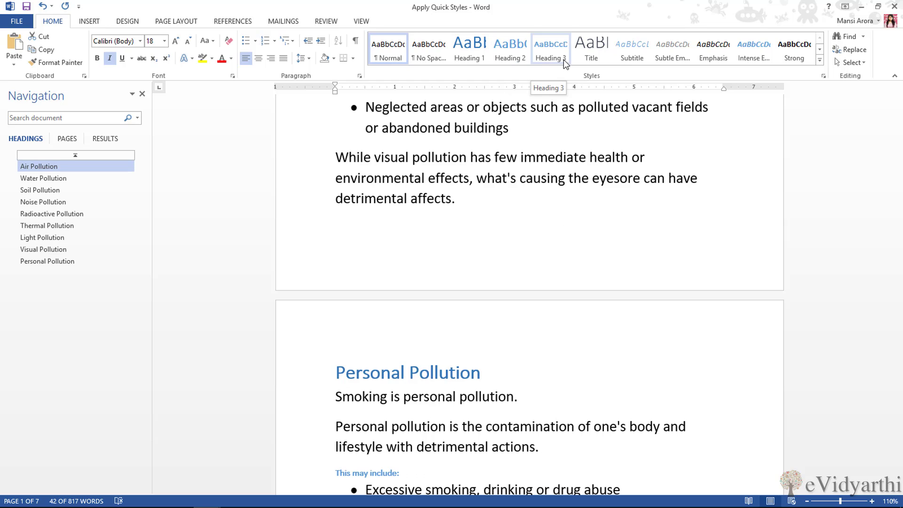
pyautogui.click(515, 48)
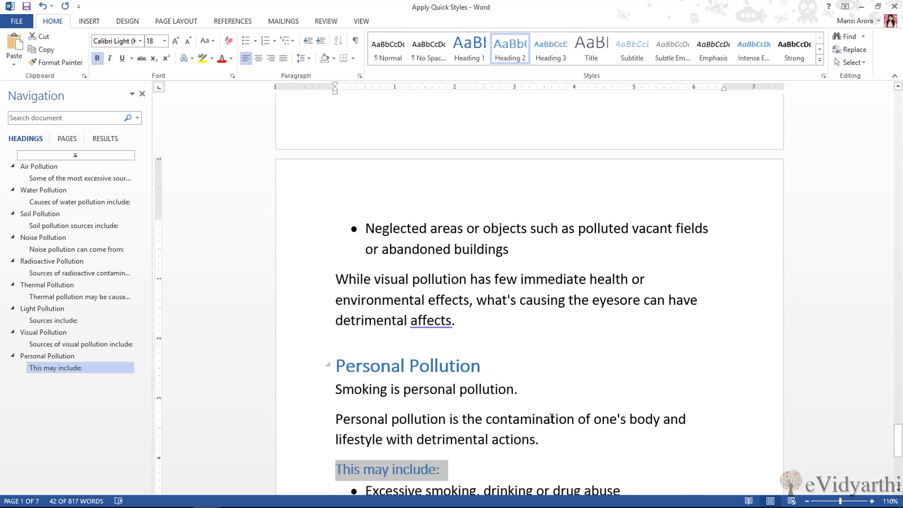
pyautogui.moveTo(899, 422); pyautogui.dragTo(899, 96)
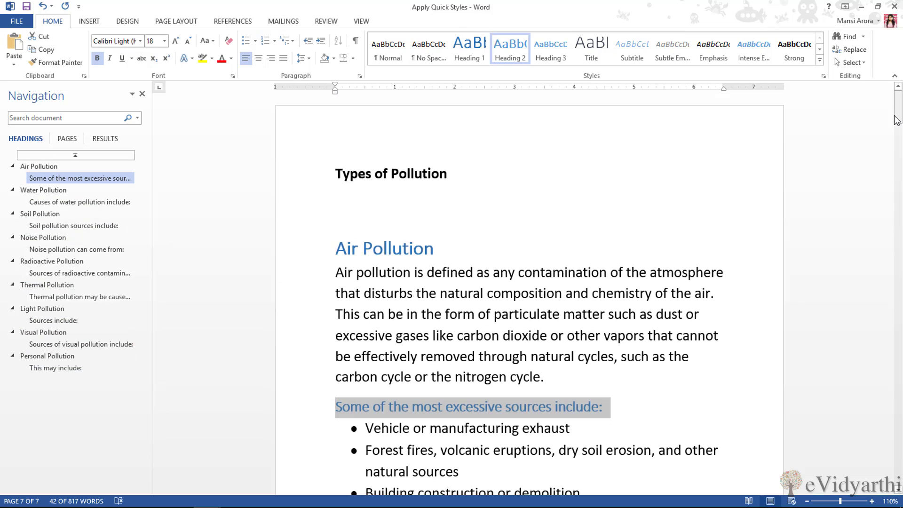
pyautogui.moveTo(336, 173); pyautogui.dragTo(455, 175)
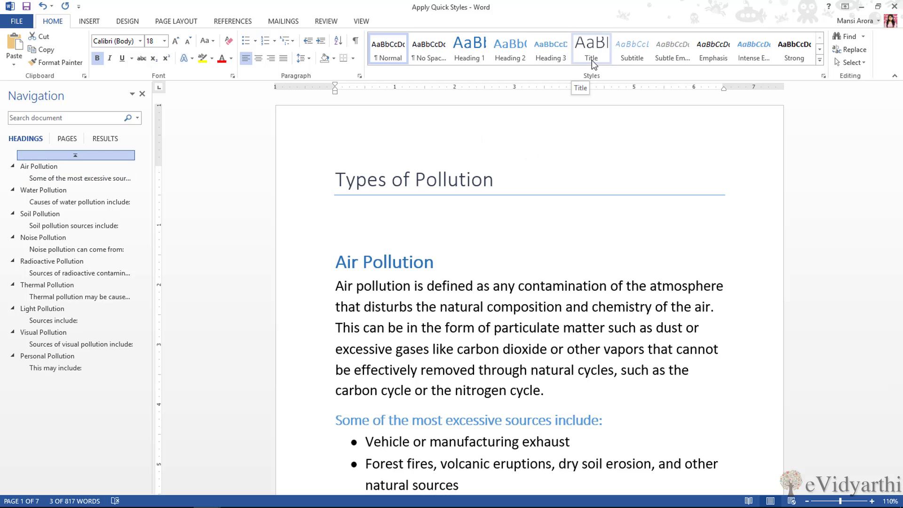
# Step: Apply the Title style to Types of Pollution and set its size to 48 pt
pyautogui.click(591, 60)
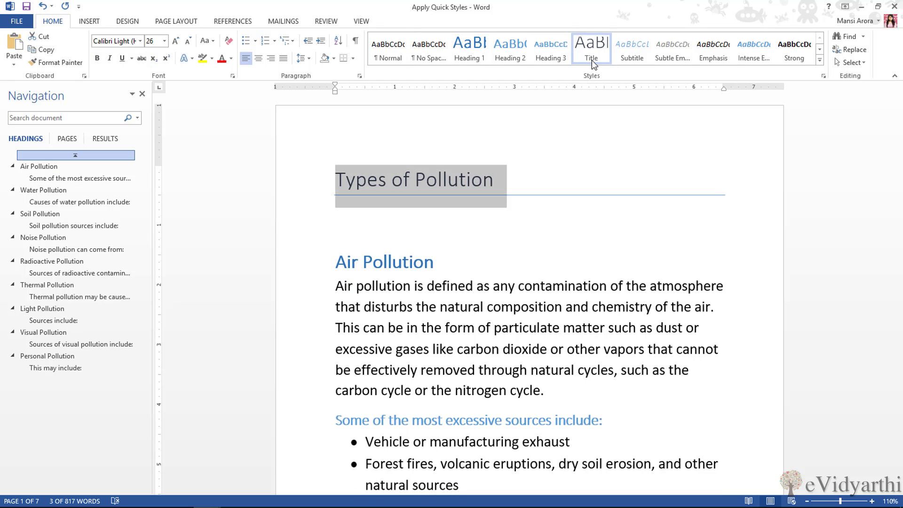
pyautogui.click(178, 46)
pyautogui.click(178, 46)
pyautogui.click(178, 46)
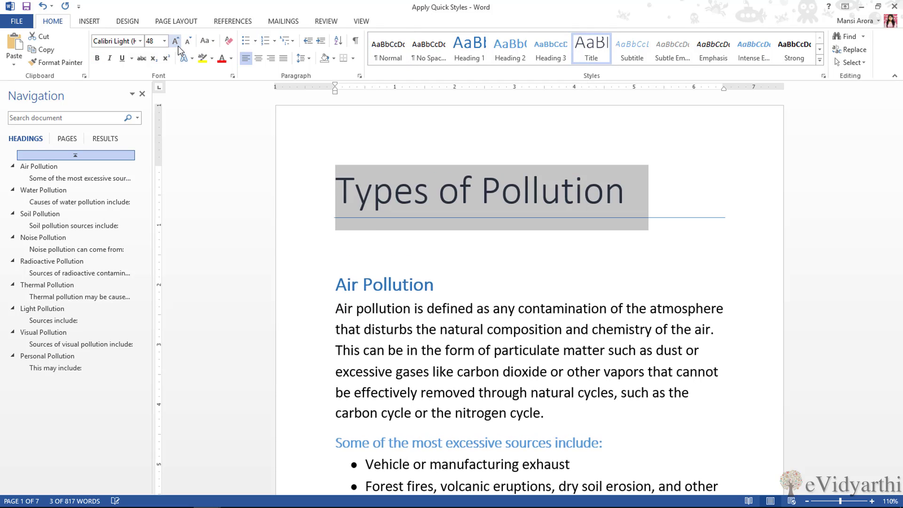
pyautogui.click(175, 41)
pyautogui.click(189, 45)
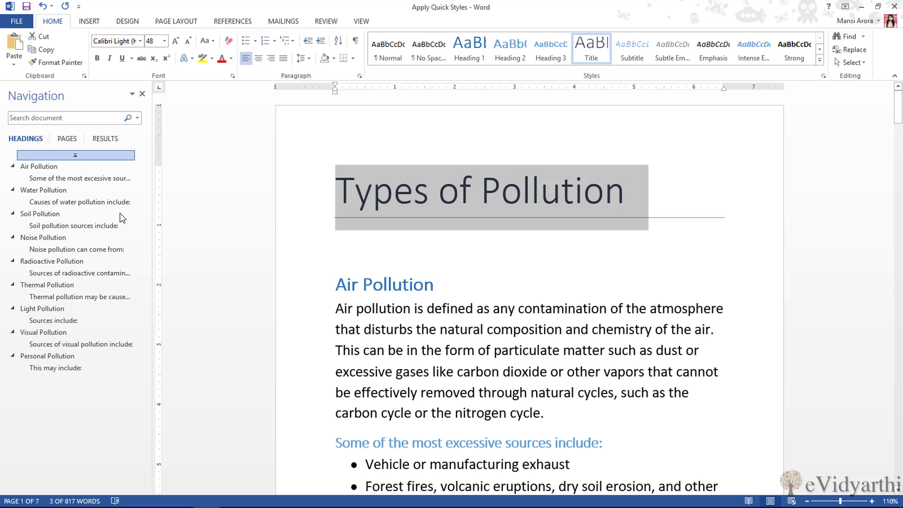
# Step: Apply a different style set, such as Shaded, from the Design tab's Document Formatting gallery
pyautogui.click(125, 22)
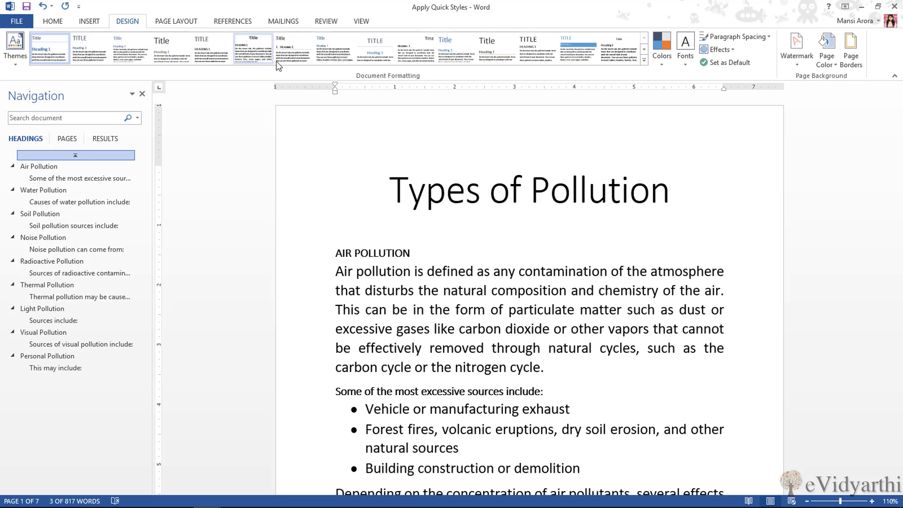
pyautogui.click(376, 62)
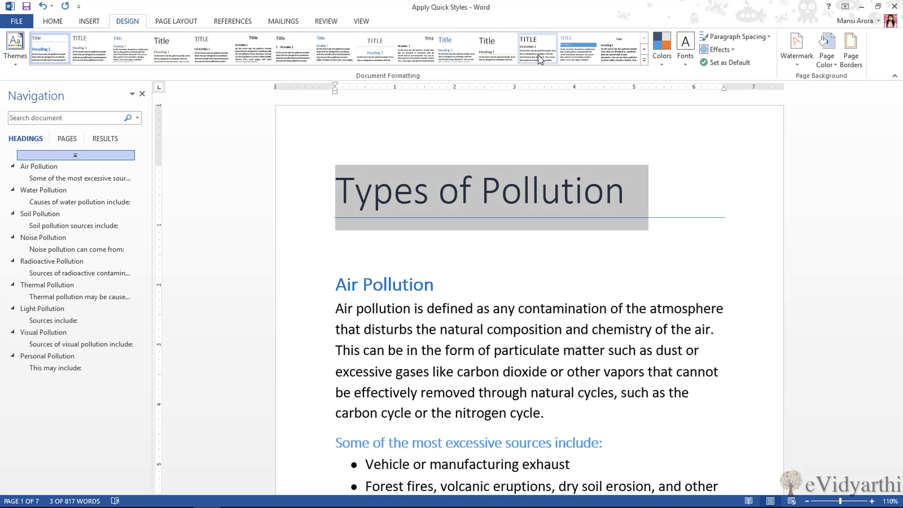